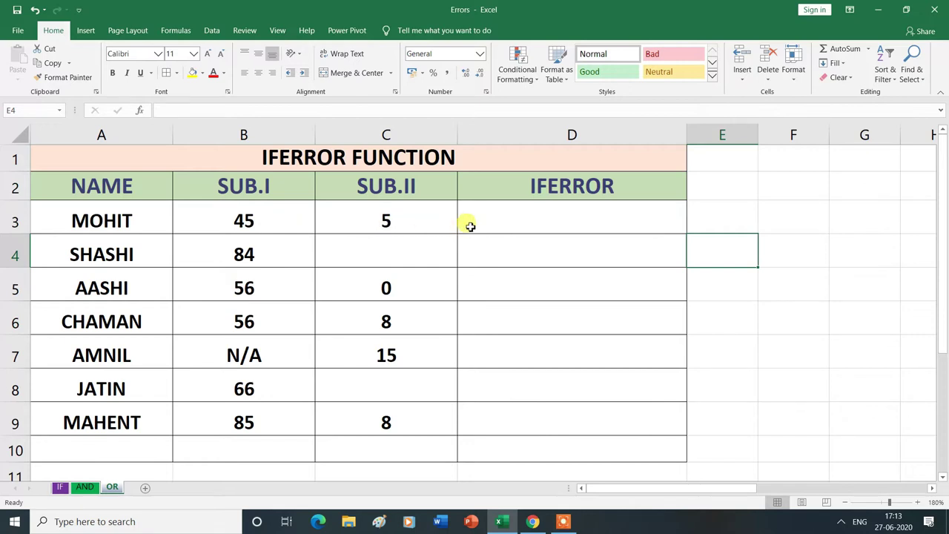
Enter the formula =B3/C3 in cell D3.
left_click(524, 221)
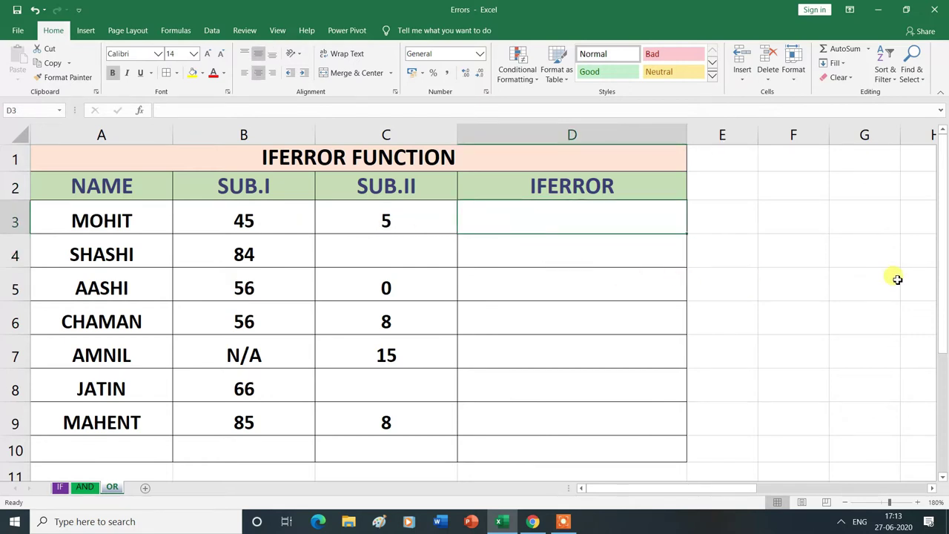
type("=")
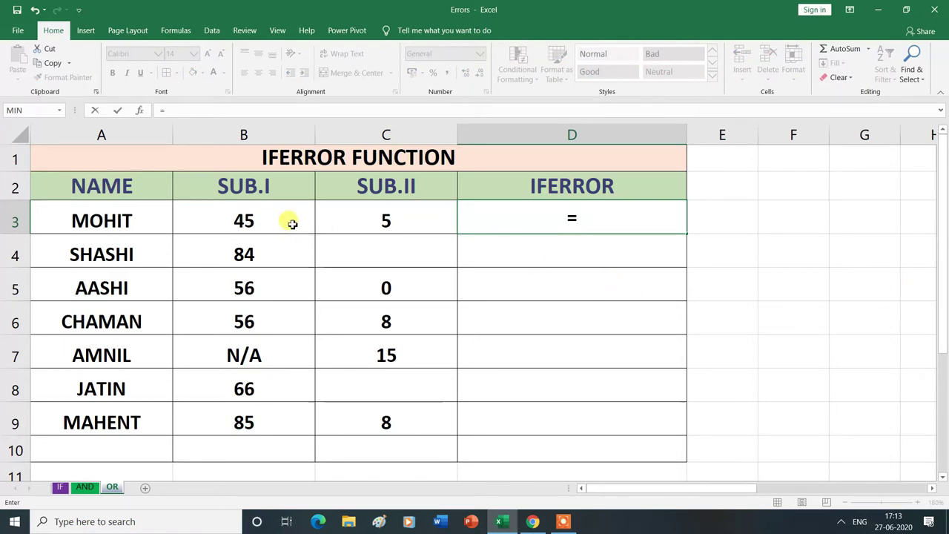
left_click(292, 224)
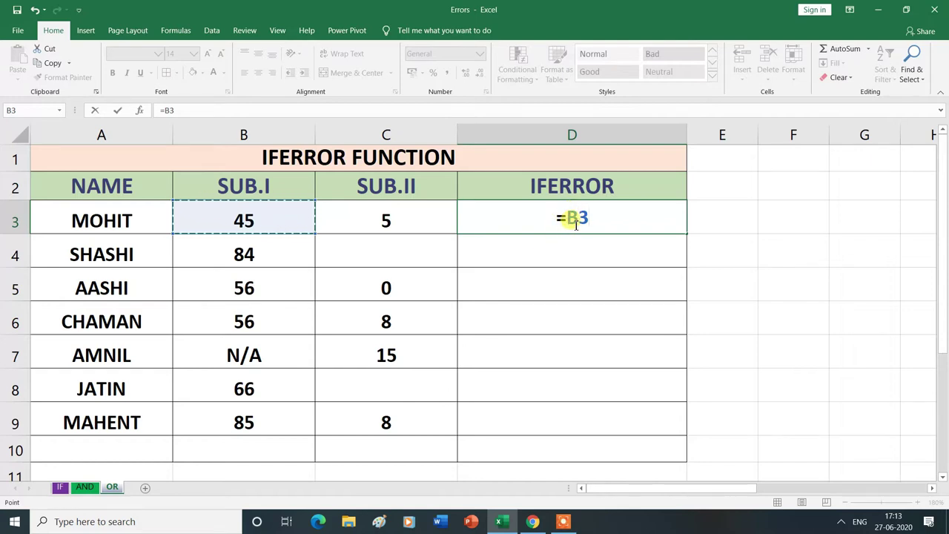
type("/")
left_click(397, 217)
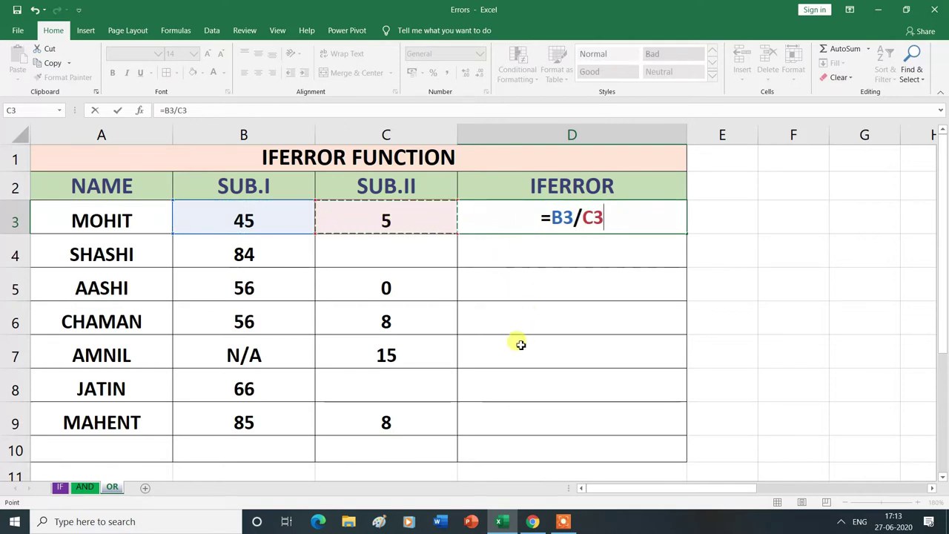
key("Return")
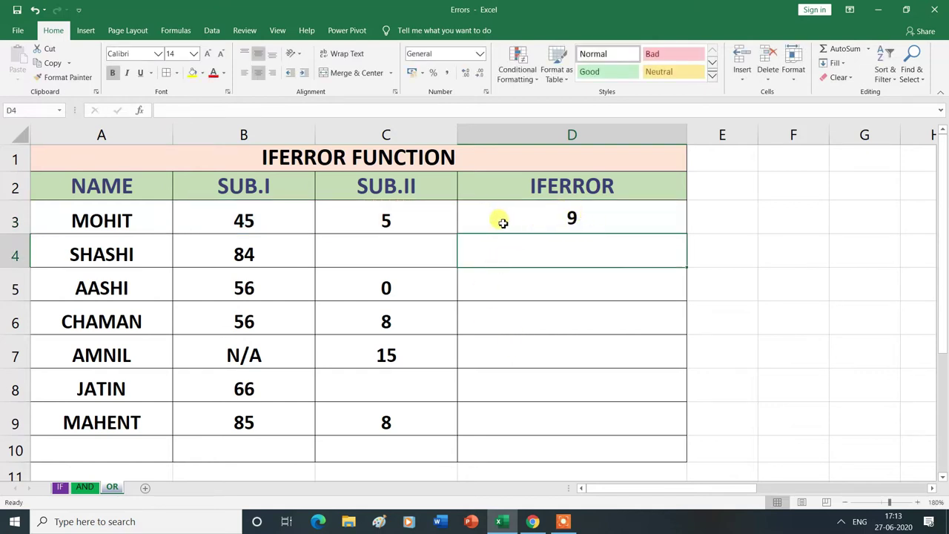
Fill the D3 division formula down to D10, showing 9, 7, 10.625 and errors.
left_click(604, 221)
left_click_drag(686, 233, 683, 442)
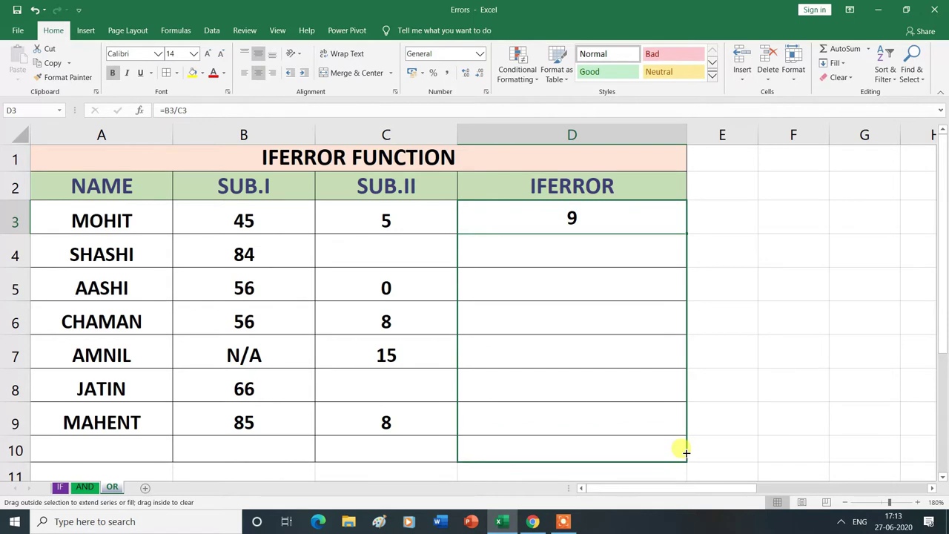
left_click_drag(682, 442, 682, 448)
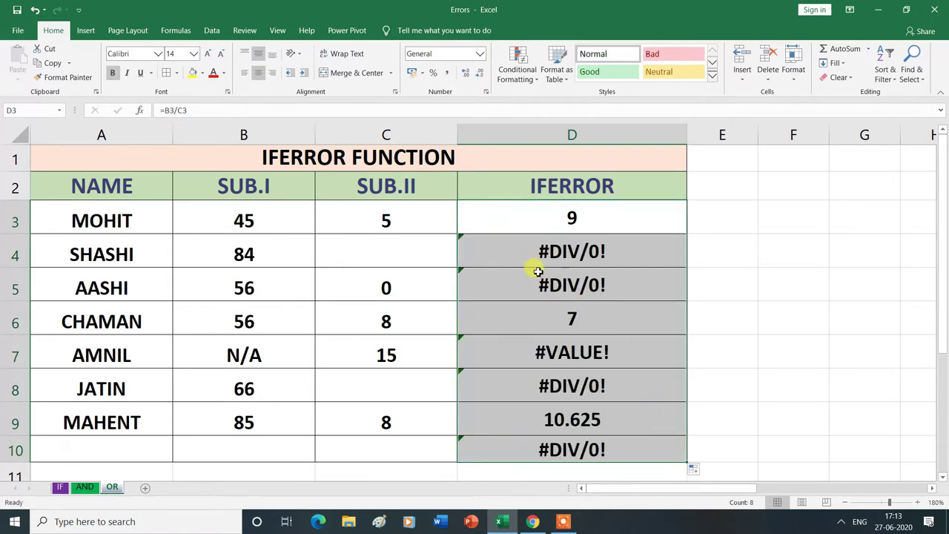
left_click(760, 288)
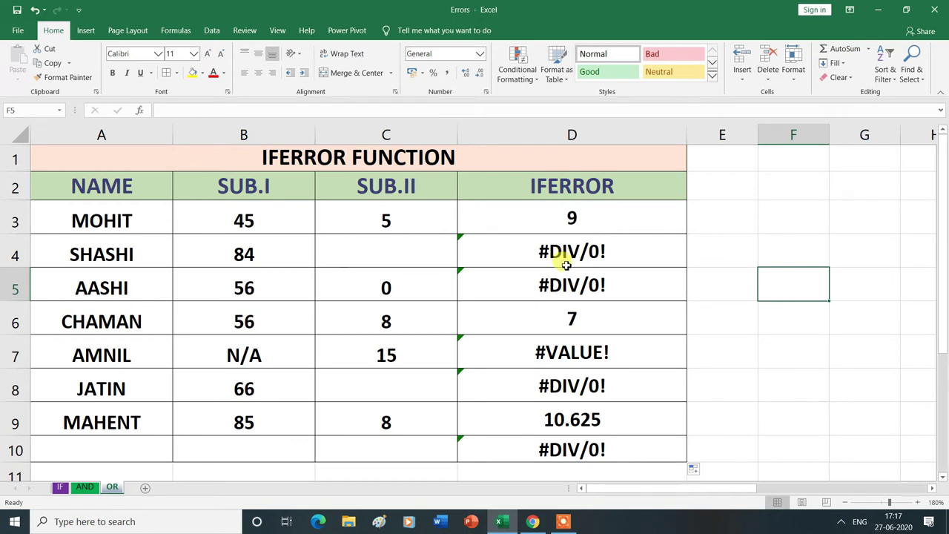
Enter =IFERROR(B4/C4,"") in D4 so a failed division shows blank.
left_click(549, 248)
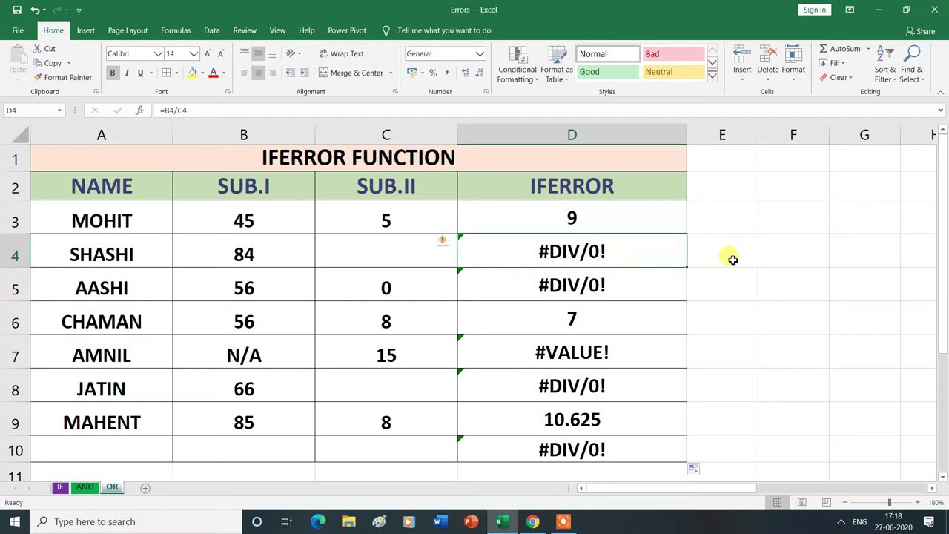
type("=")
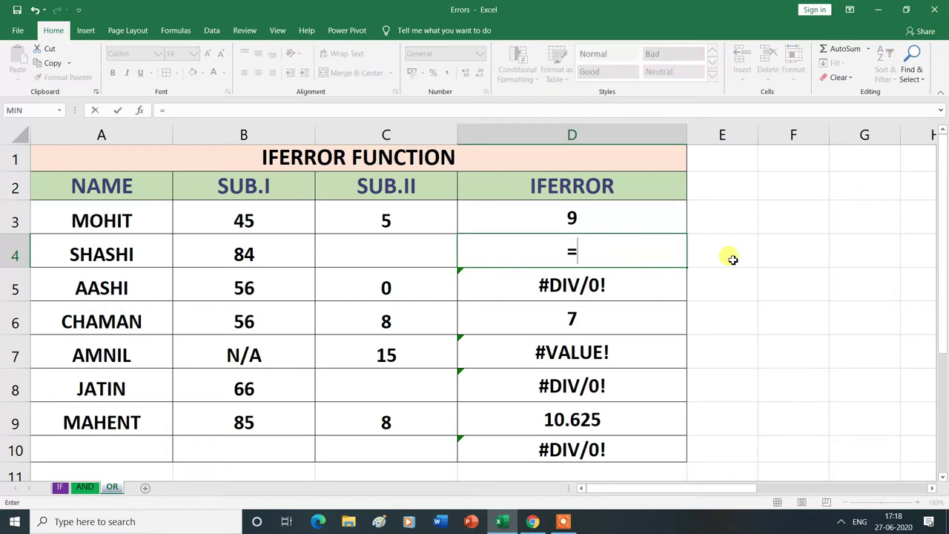
type("IF")
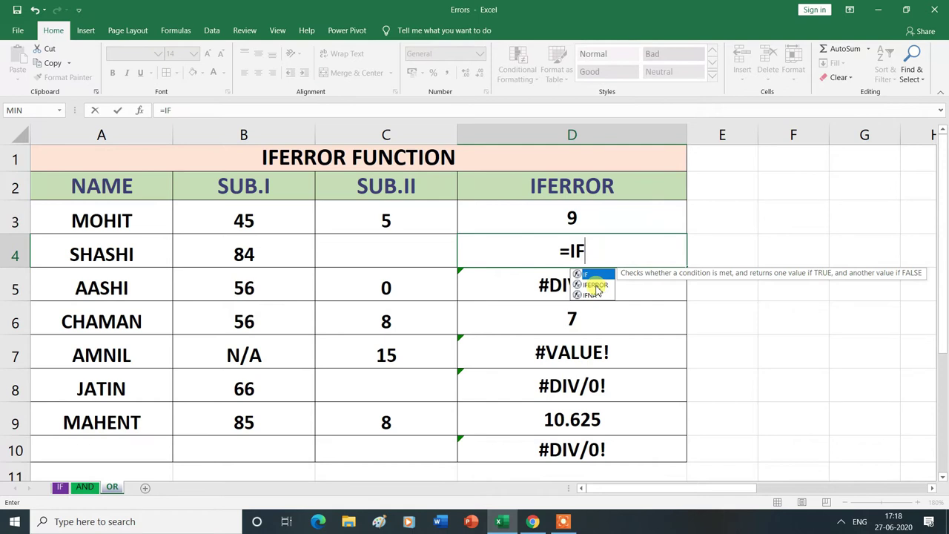
double_click(595, 285)
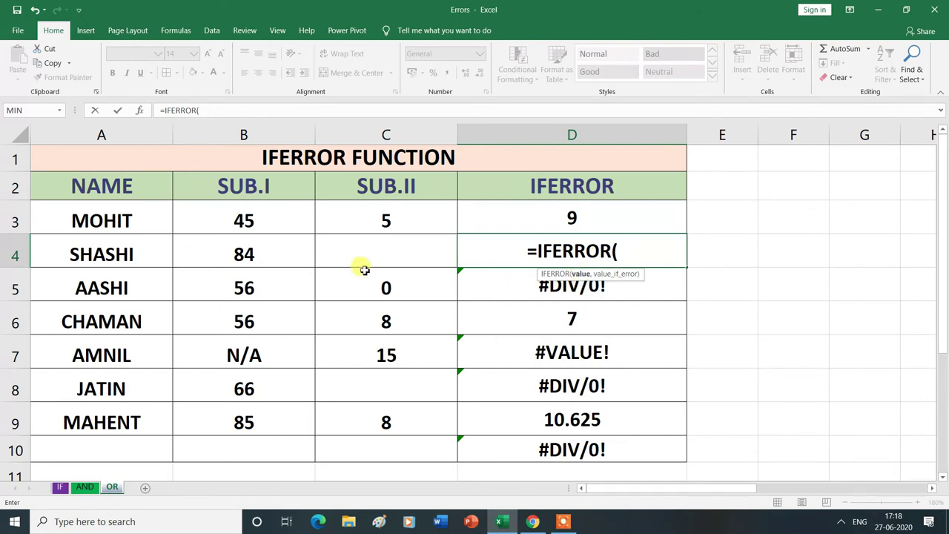
left_click(253, 255)
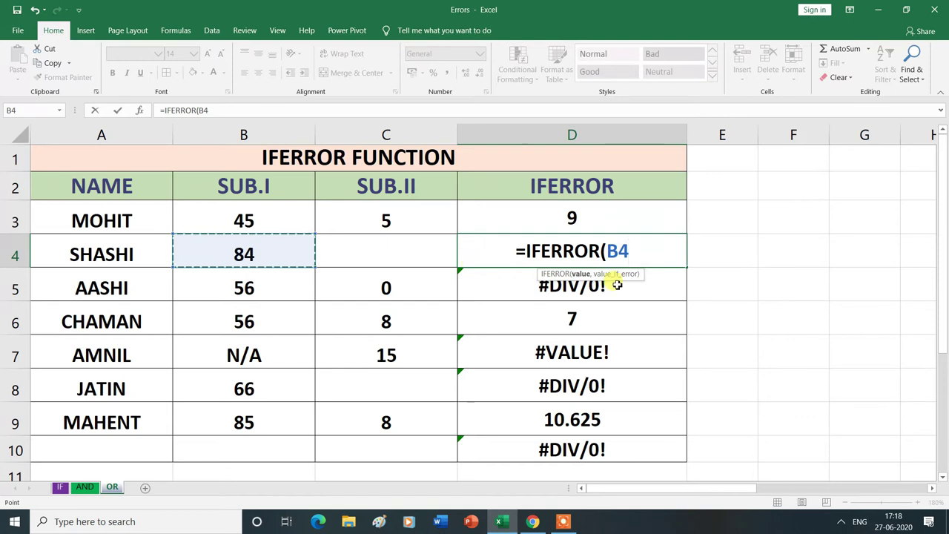
type("/")
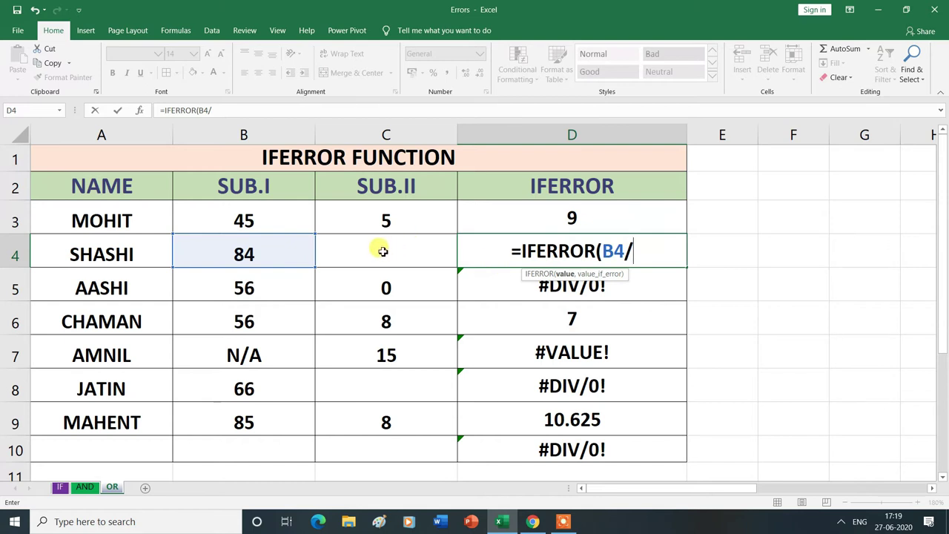
left_click(382, 252)
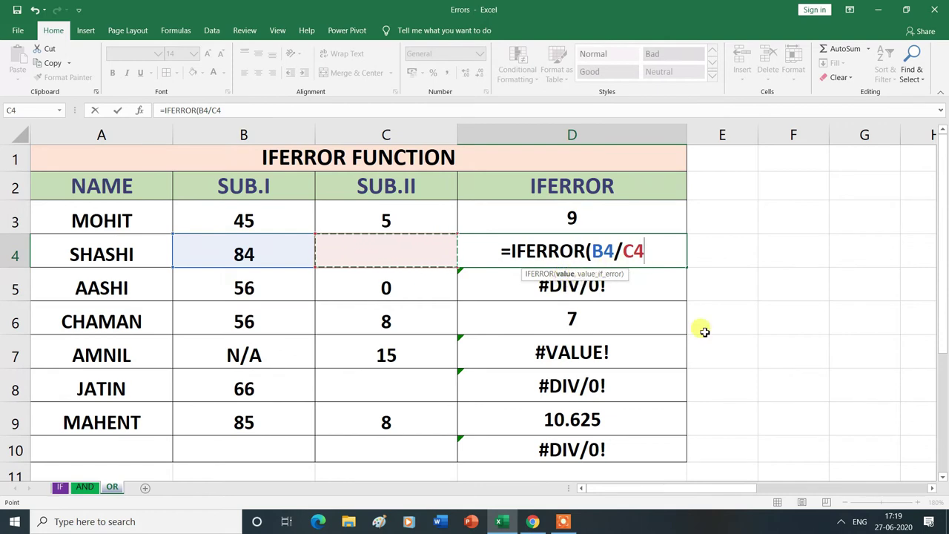
type(",")
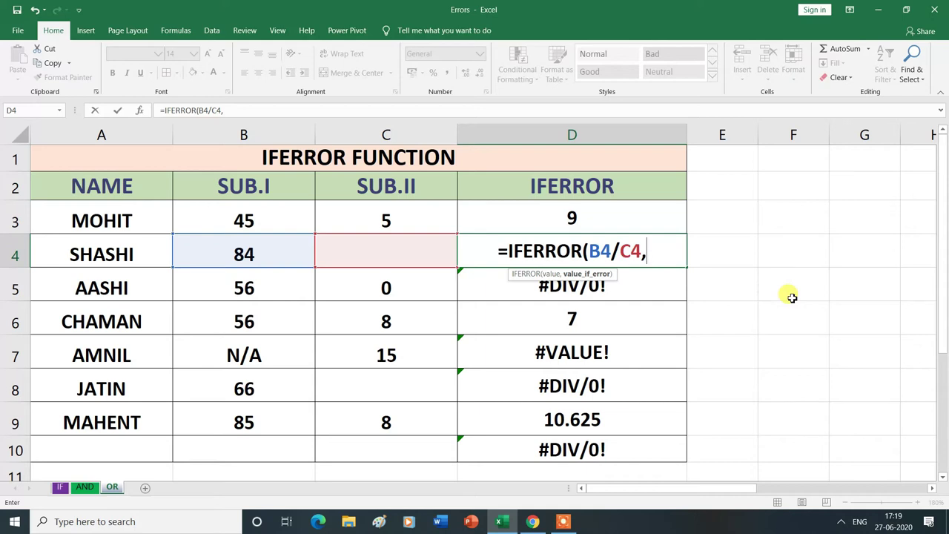
type("\"")
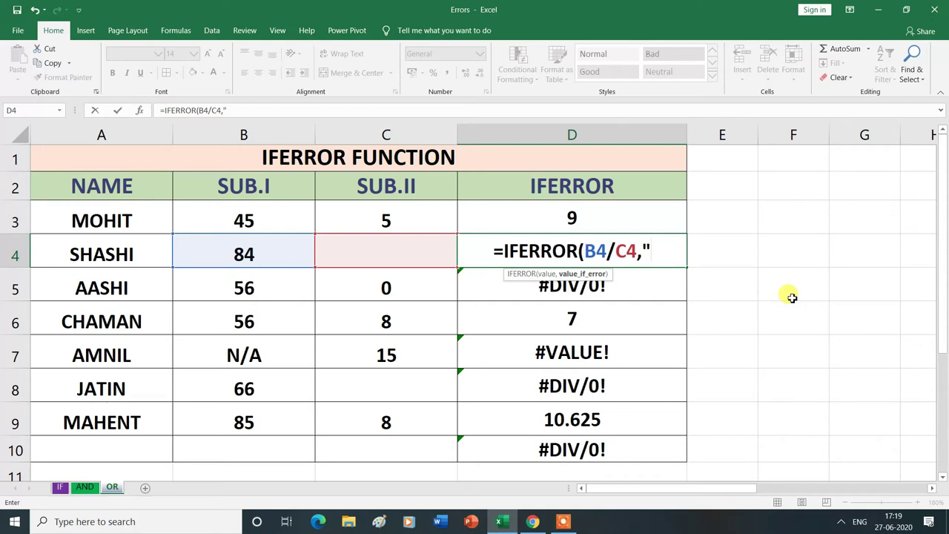
type("\"")
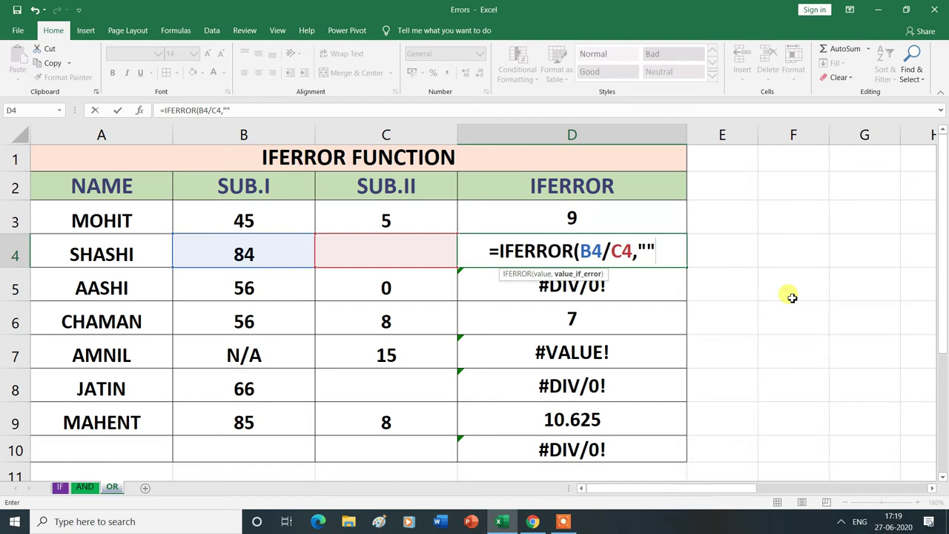
type(")")
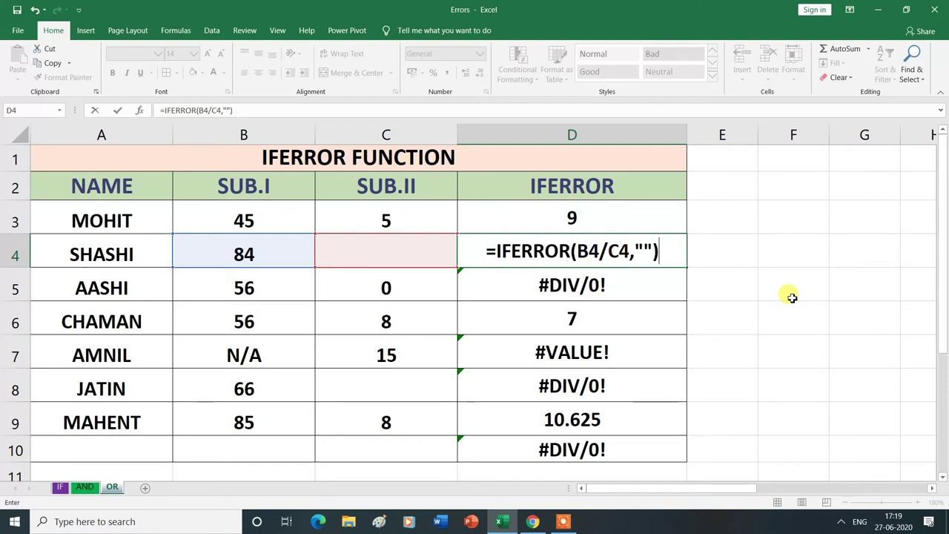
key("Return")
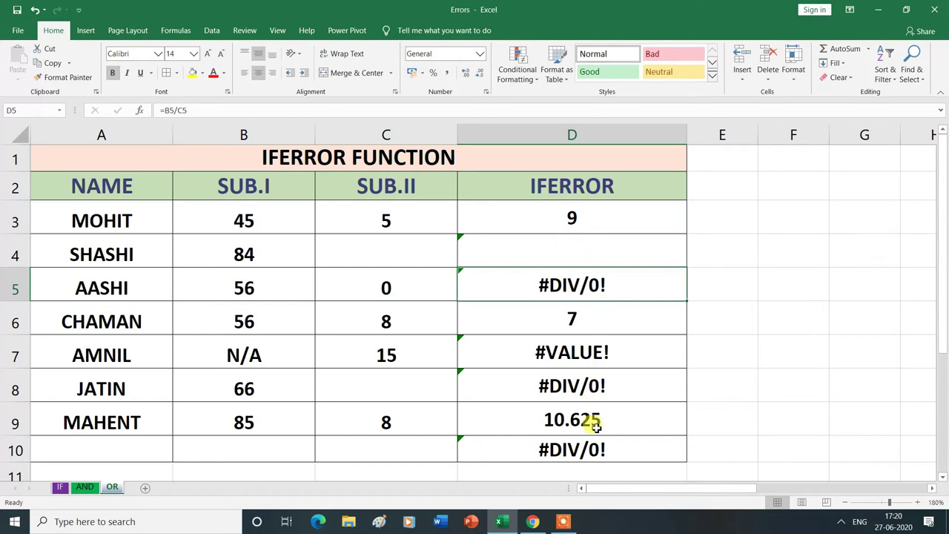
Fill D4's IFERROR formula down to D10, turning #DIV/0! and #VALUE! into blanks.
left_click(640, 248)
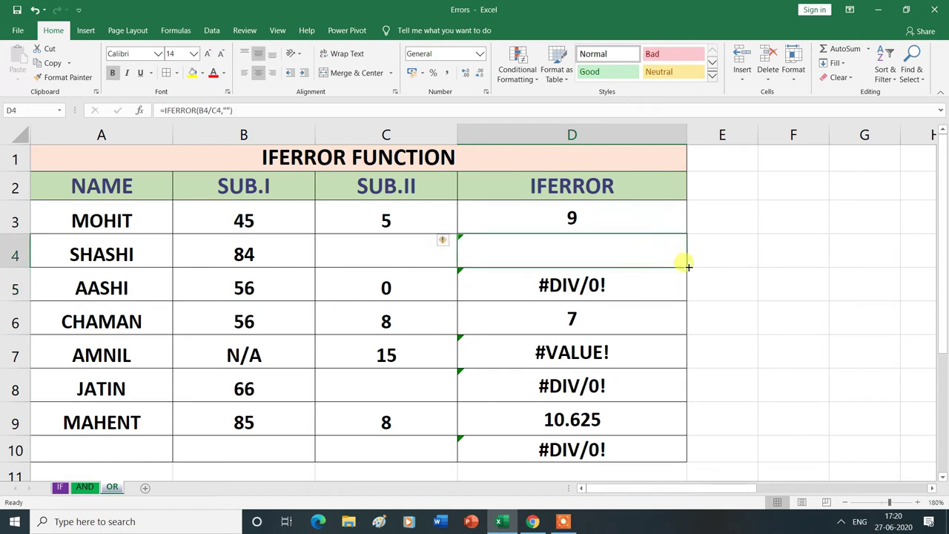
left_click_drag(688, 267, 671, 456)
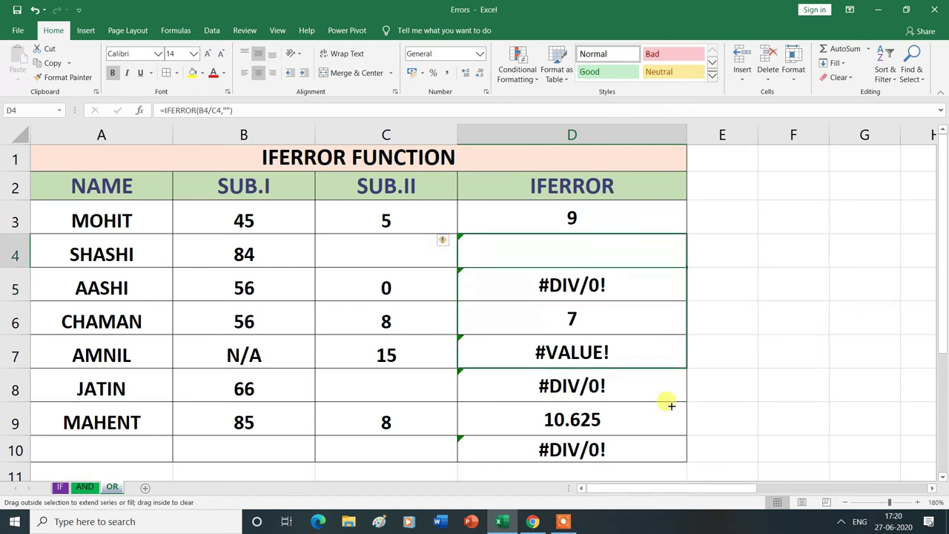
left_click_drag(671, 456, 669, 454)
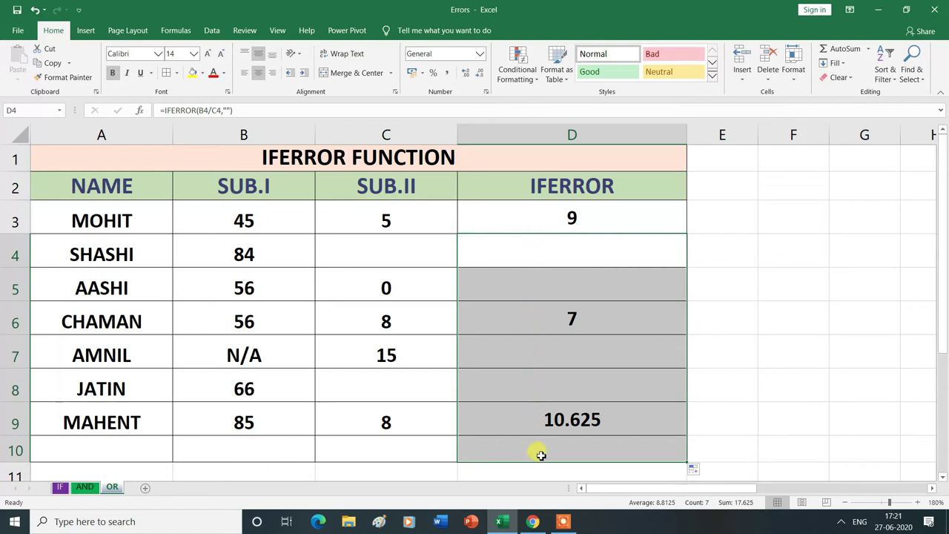
left_click(754, 437)
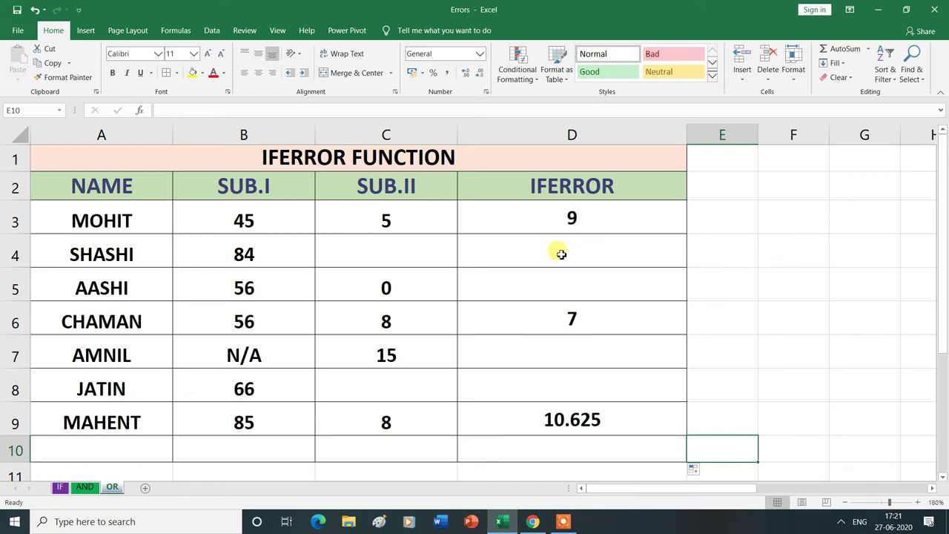
left_click(561, 255)
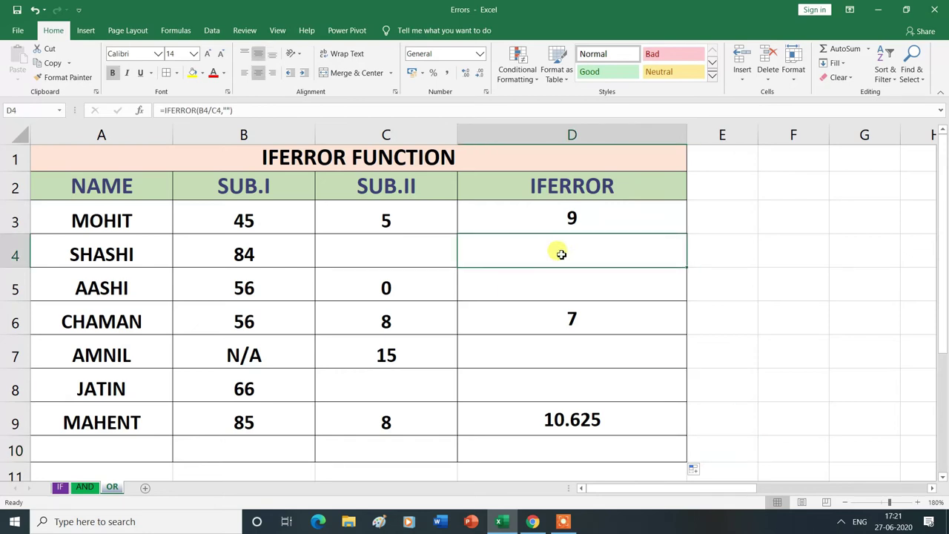
Change D4's error text to "-" and copy the formula down to D10.
double_click(562, 254)
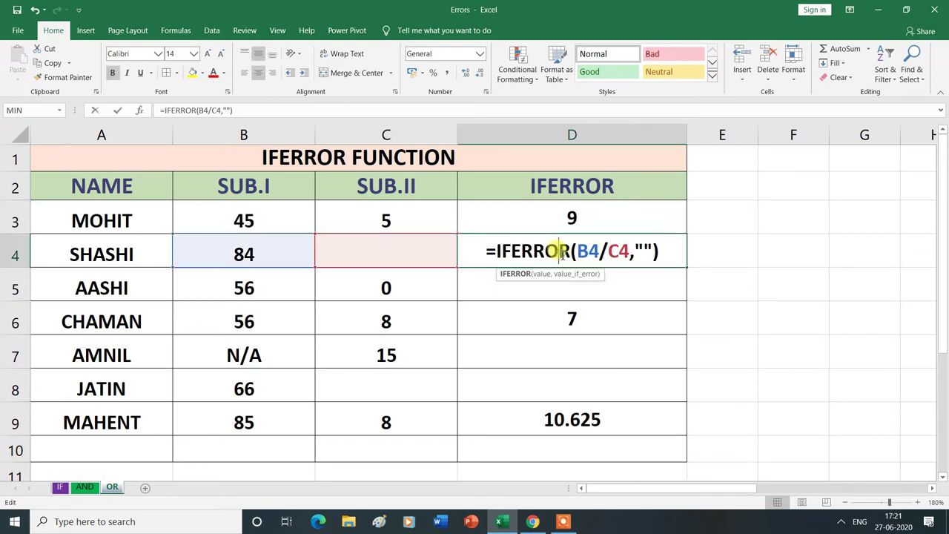
left_click(644, 249)
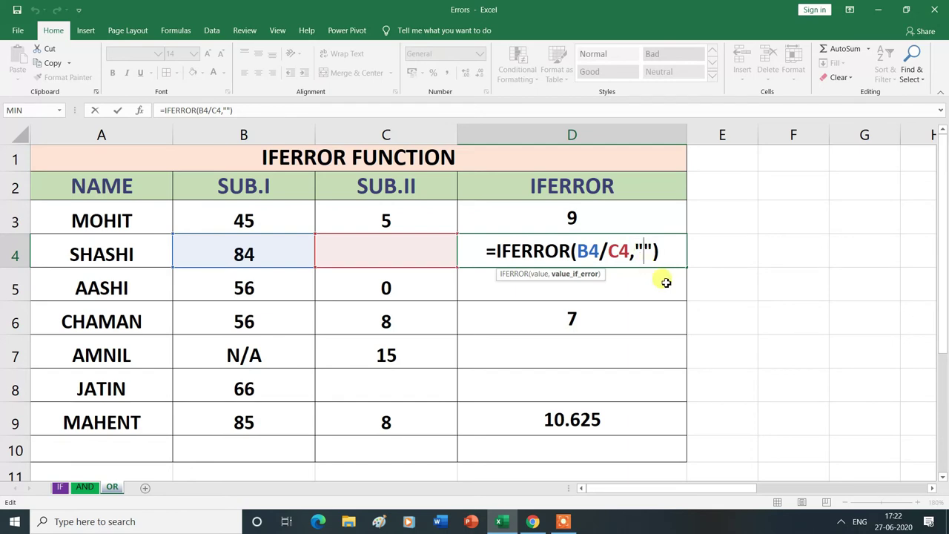
type("-")
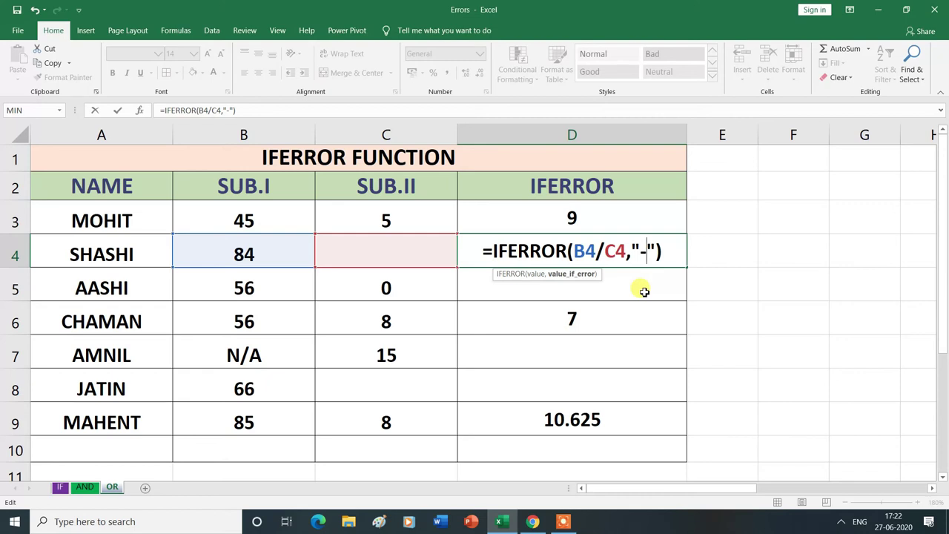
key("Return")
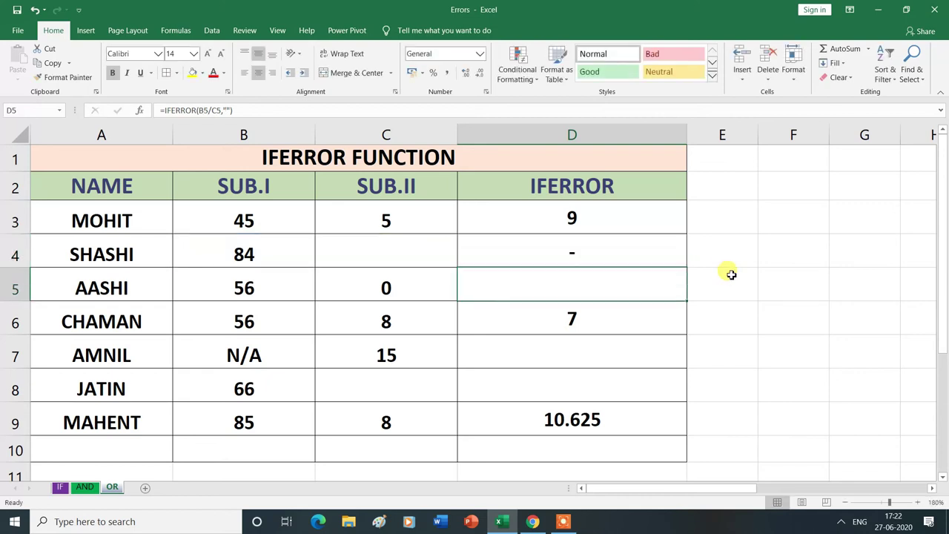
left_click(646, 254)
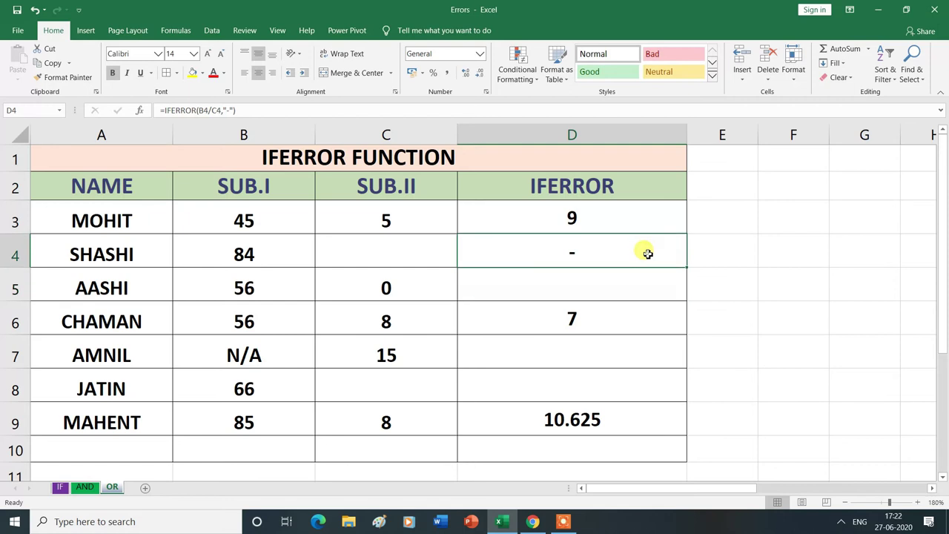
left_click_drag(685, 267, 673, 454)
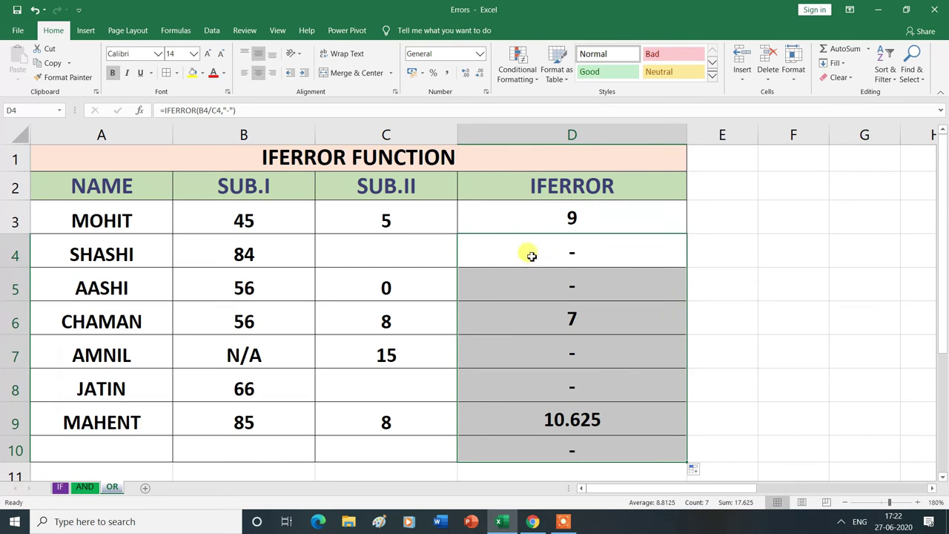
left_click(716, 282)
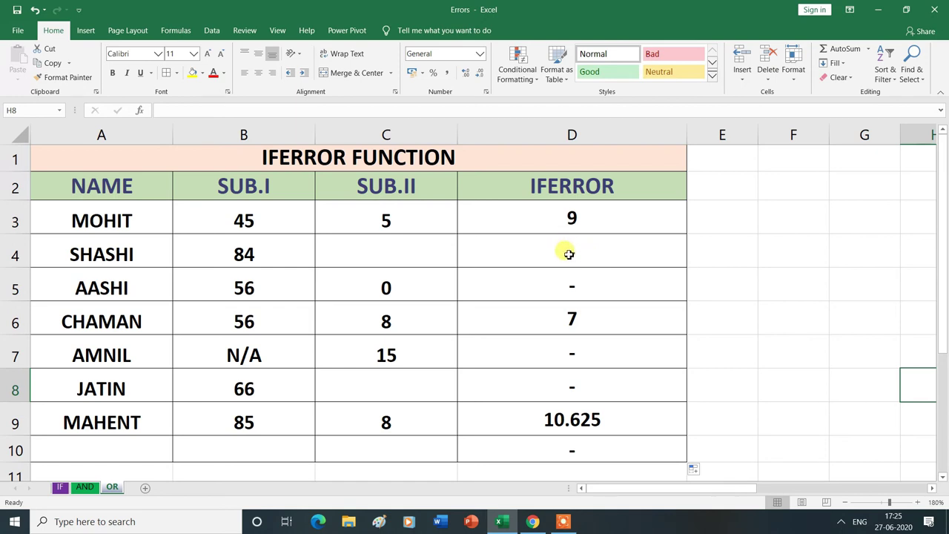
Replace the dash with "Invalid" in D4's formula and fill it down to D10.
left_click(566, 254)
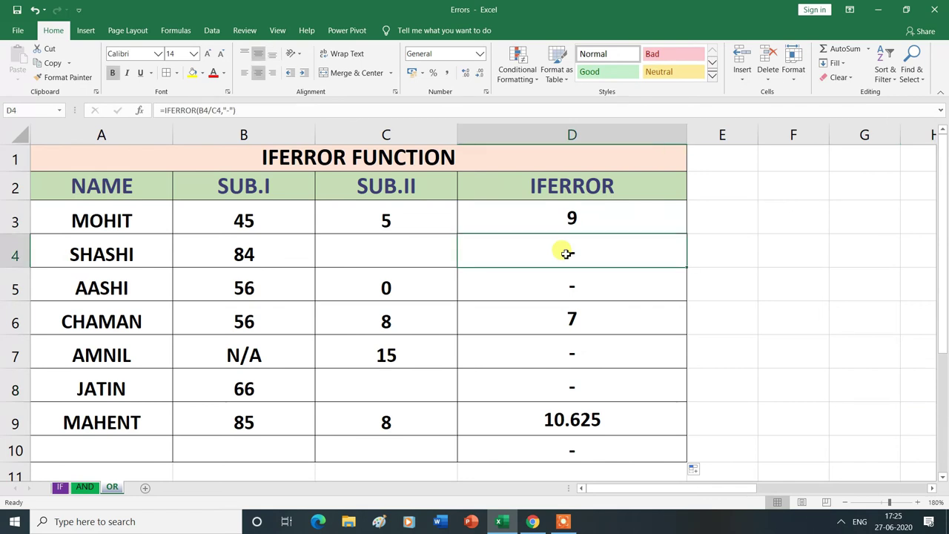
double_click(566, 254)
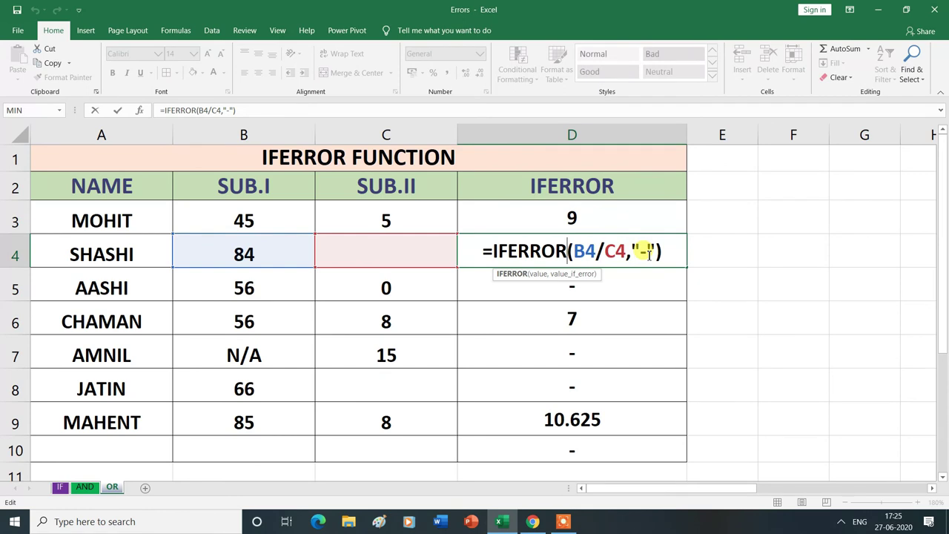
left_click(647, 253)
key("BackSpace")
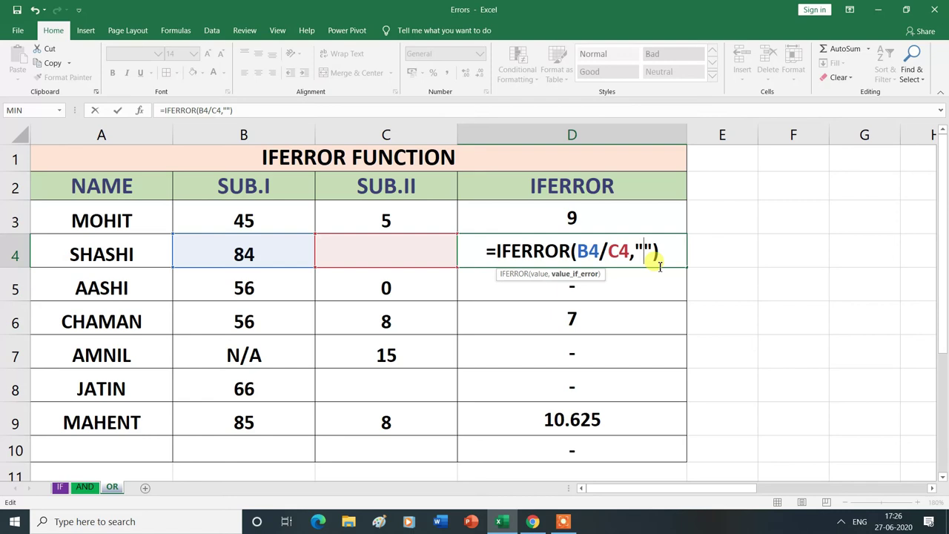
type("Invalid")
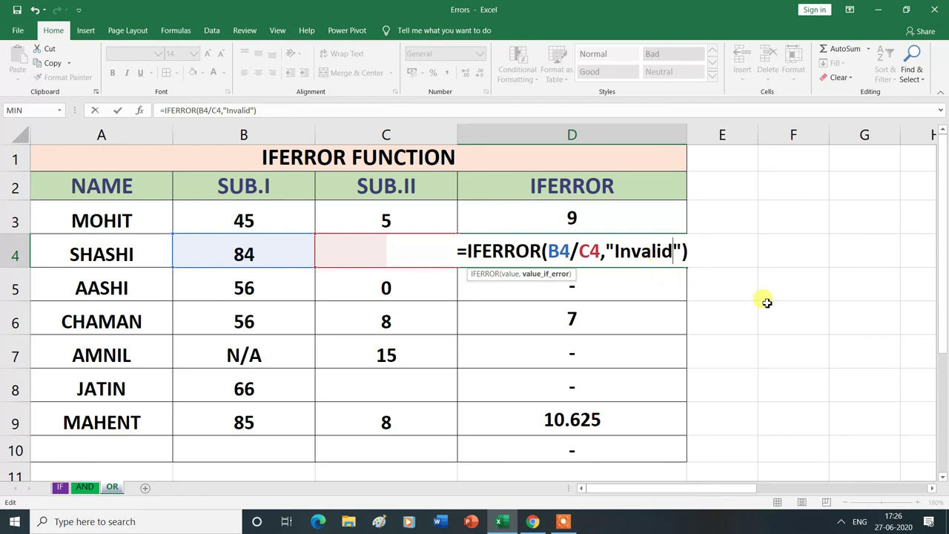
key("Return")
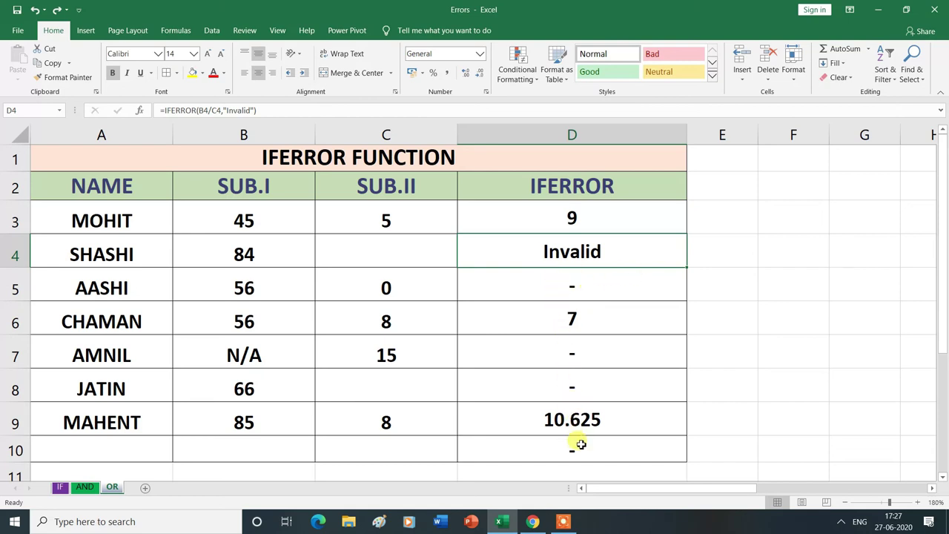
left_click_drag(688, 267, 675, 458)
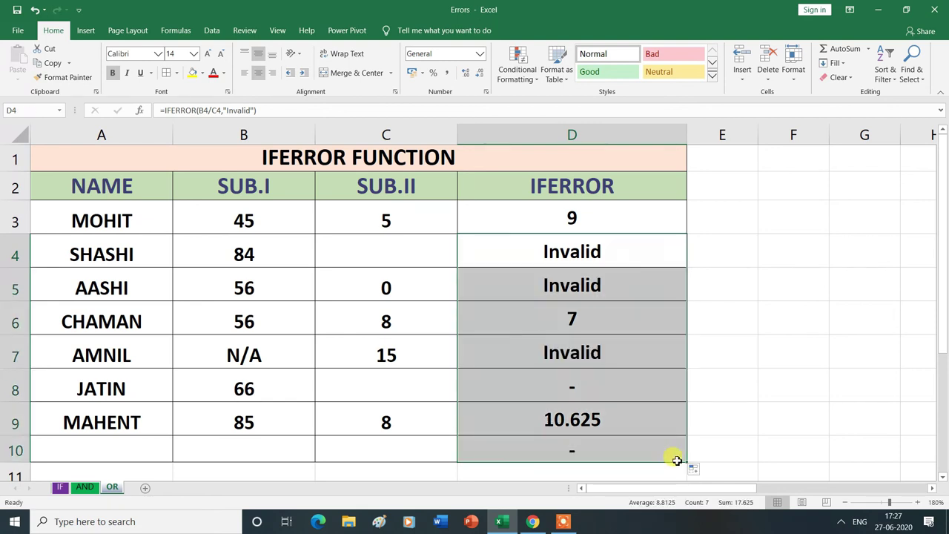
left_click(810, 426)
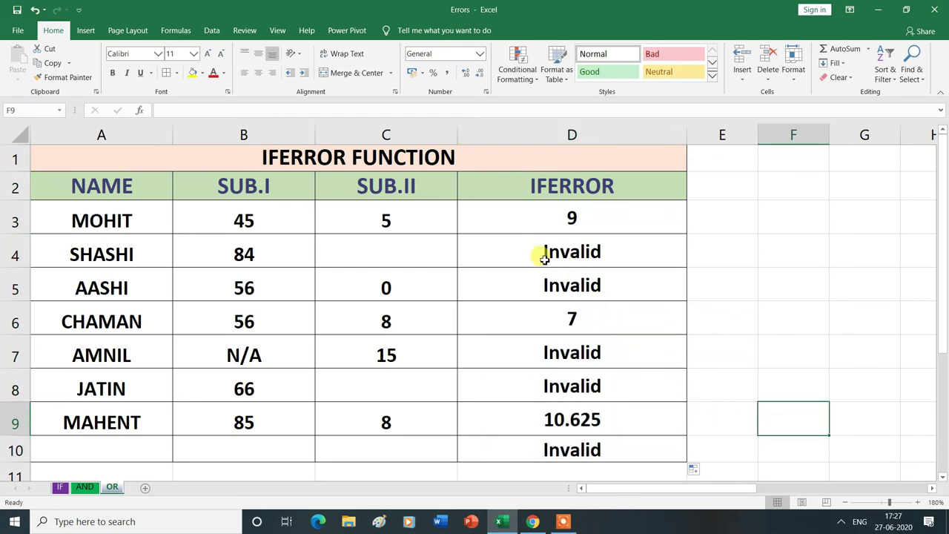